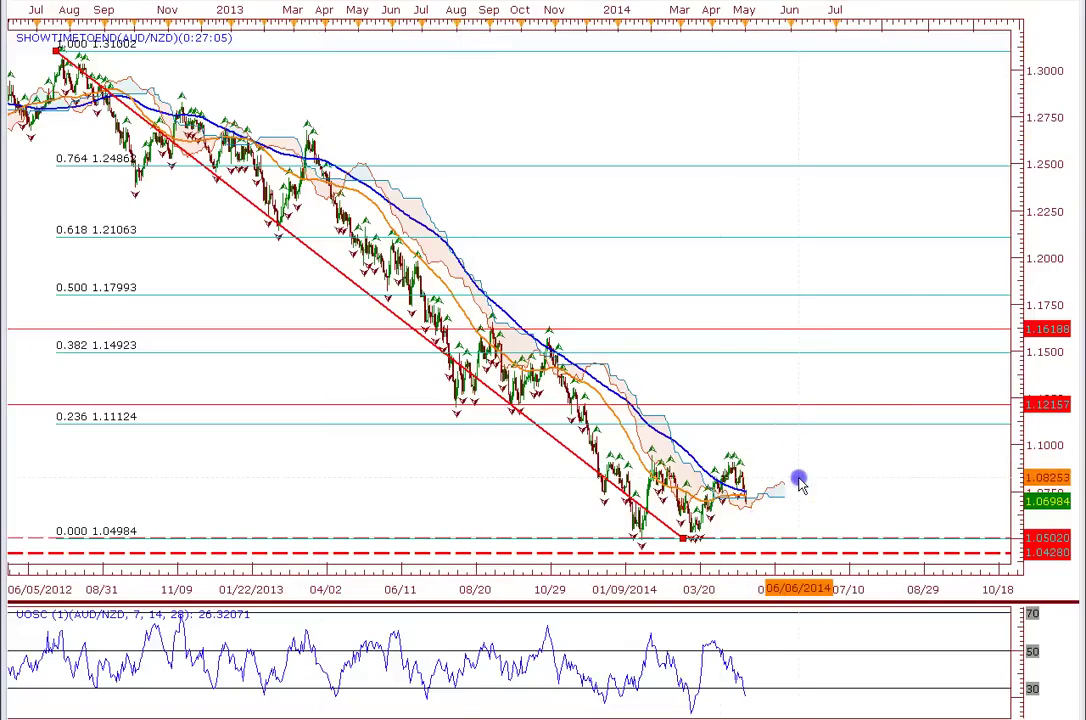
Step: Switch from the AUD/NZD chart to the NZD/USD monthly chart
scroll(706, 508, up, 1)
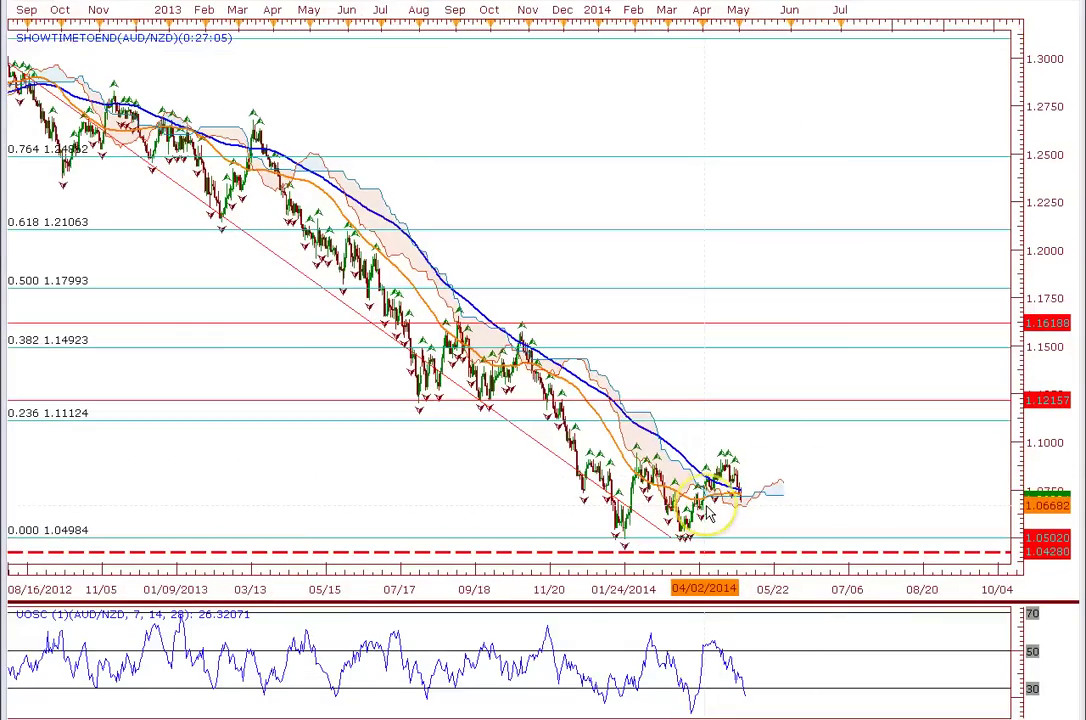
scroll(846, 505, up, 1)
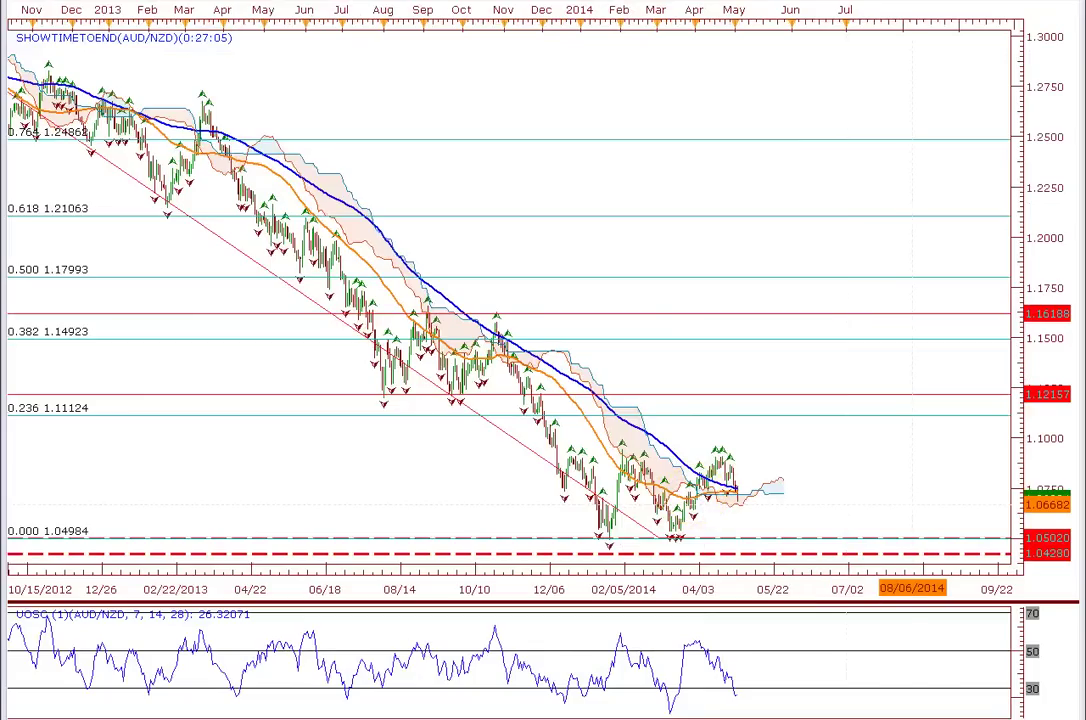
click(817, 92)
click(848, 136)
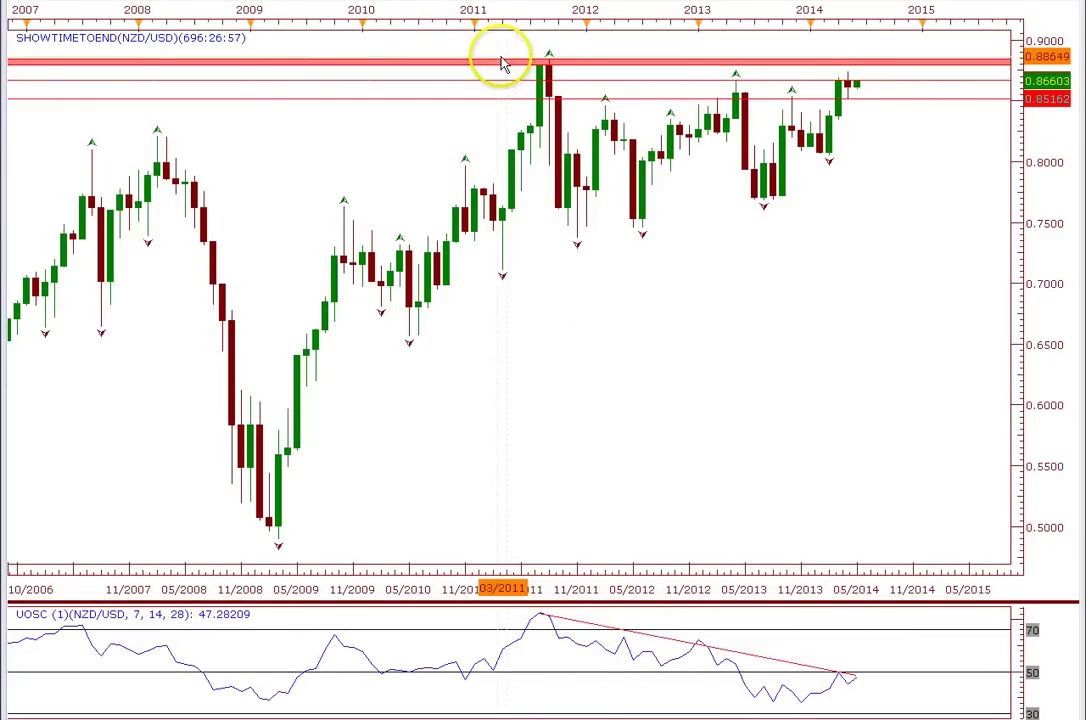
Step: Examine the NZD/USD monthly candles since the 2011 peak against the red resistance zone and the two horizontal levels below it
drag(503, 63, 504, 65)
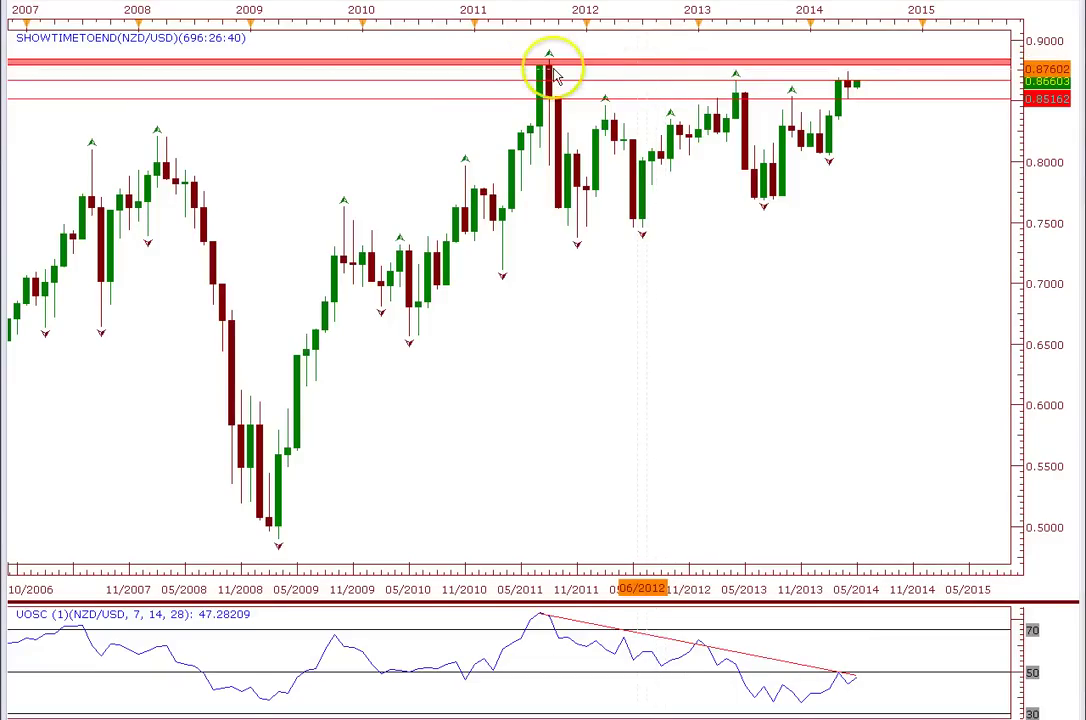
mouse_move(538, 66)
mouse_down()
mouse_move(566, 82)
mouse_move(543, 70)
mouse_move(566, 175)
mouse_move(543, 73)
mouse_move(565, 138)
mouse_move(575, 242)
mouse_move(594, 250)
mouse_up()
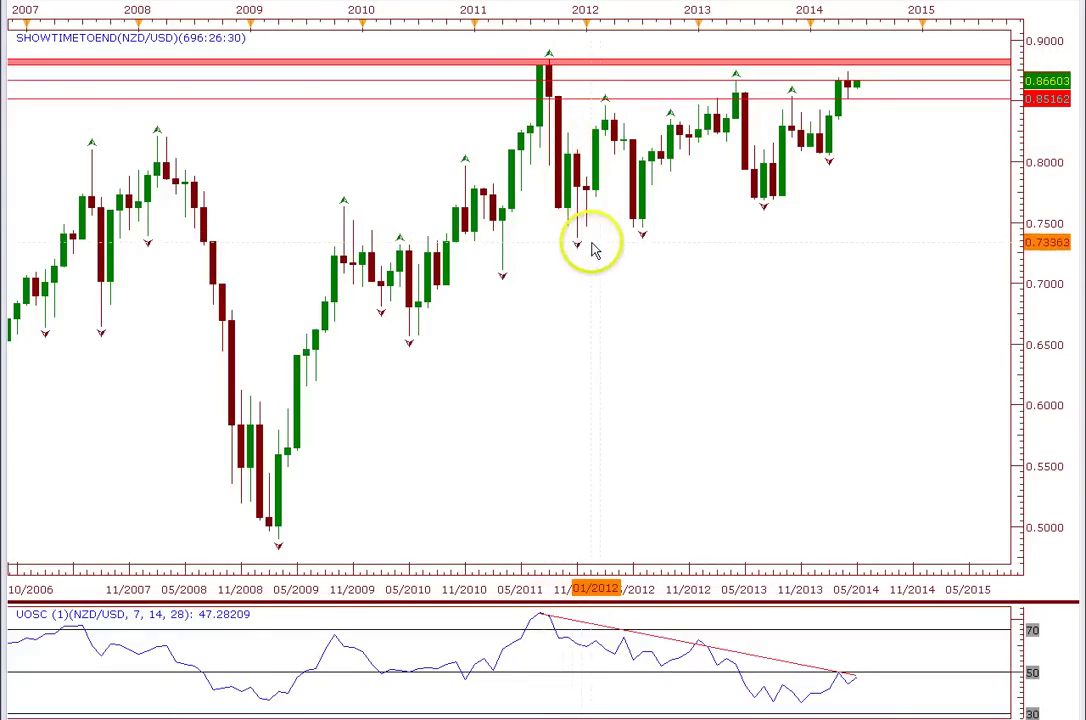
mouse_move(743, 82)
mouse_down()
mouse_move(768, 222)
mouse_move(755, 277)
mouse_move(853, 97)
mouse_move(848, 80)
mouse_up()
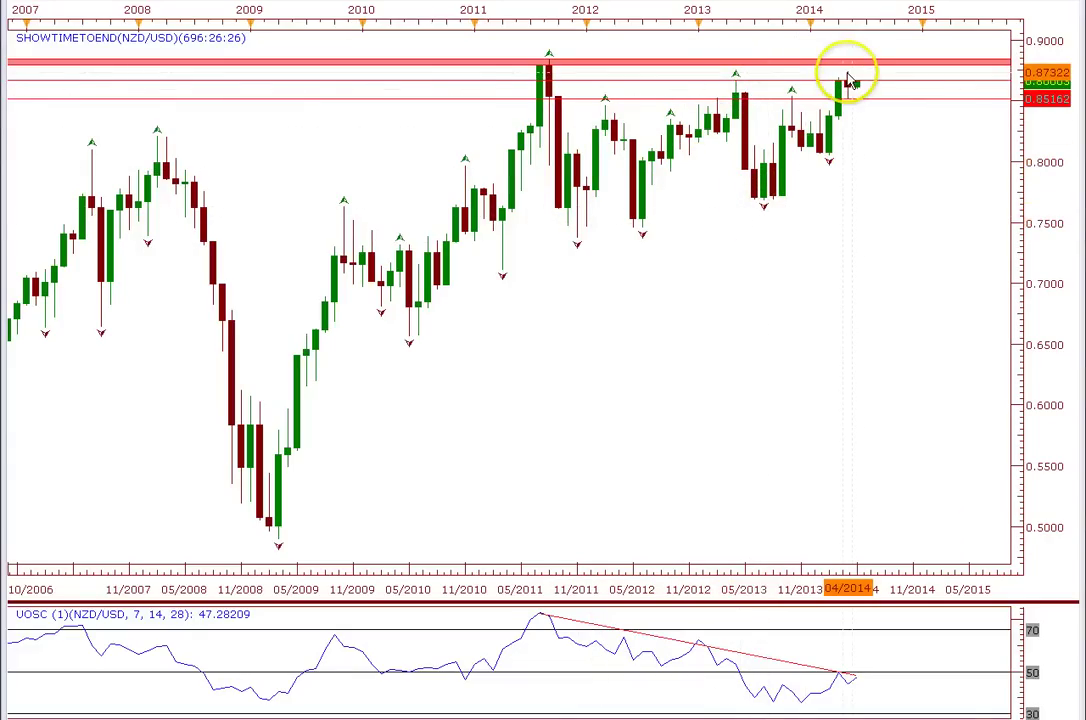
scroll(852, 100, up, 2)
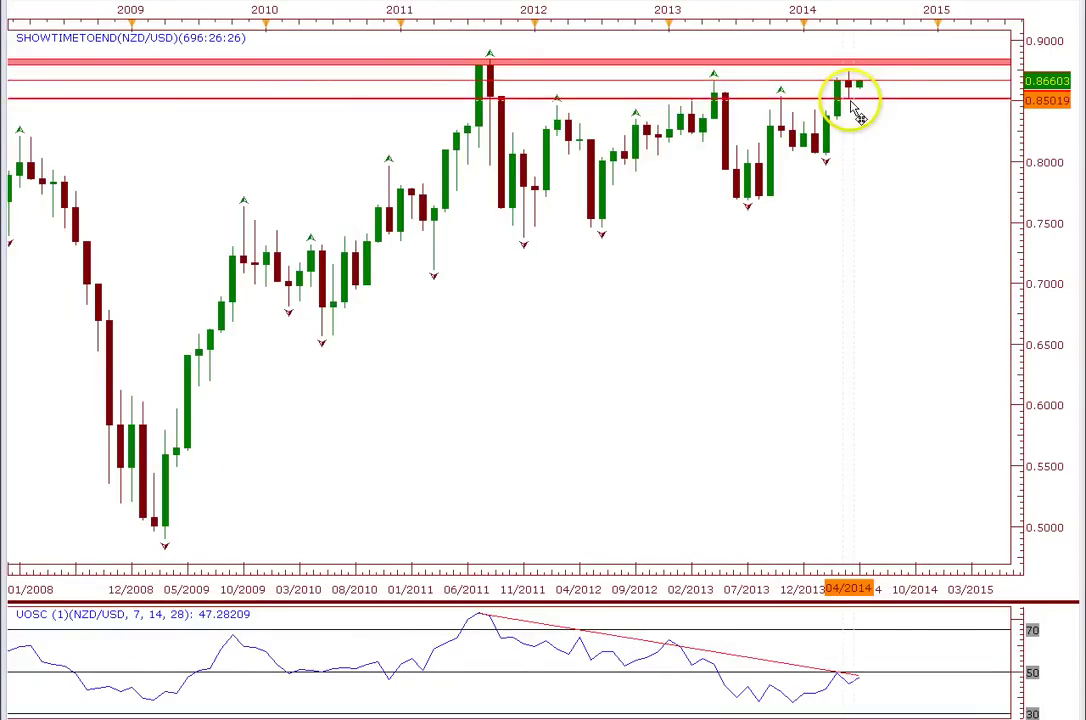
scroll(855, 118, up, 1)
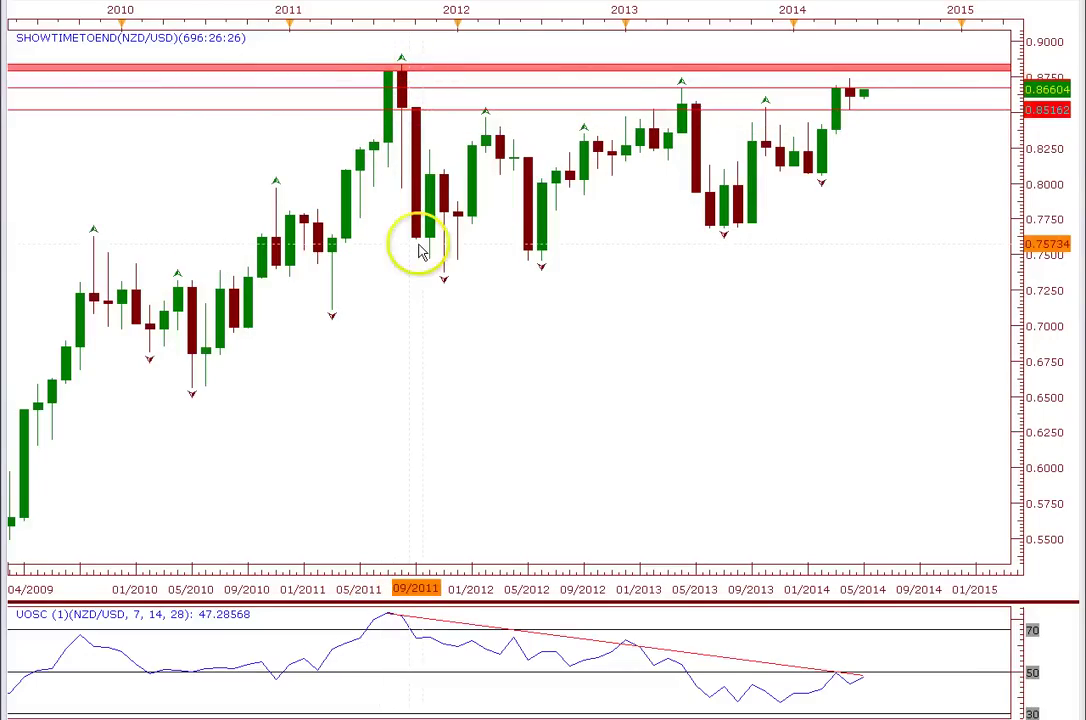
click(855, 97)
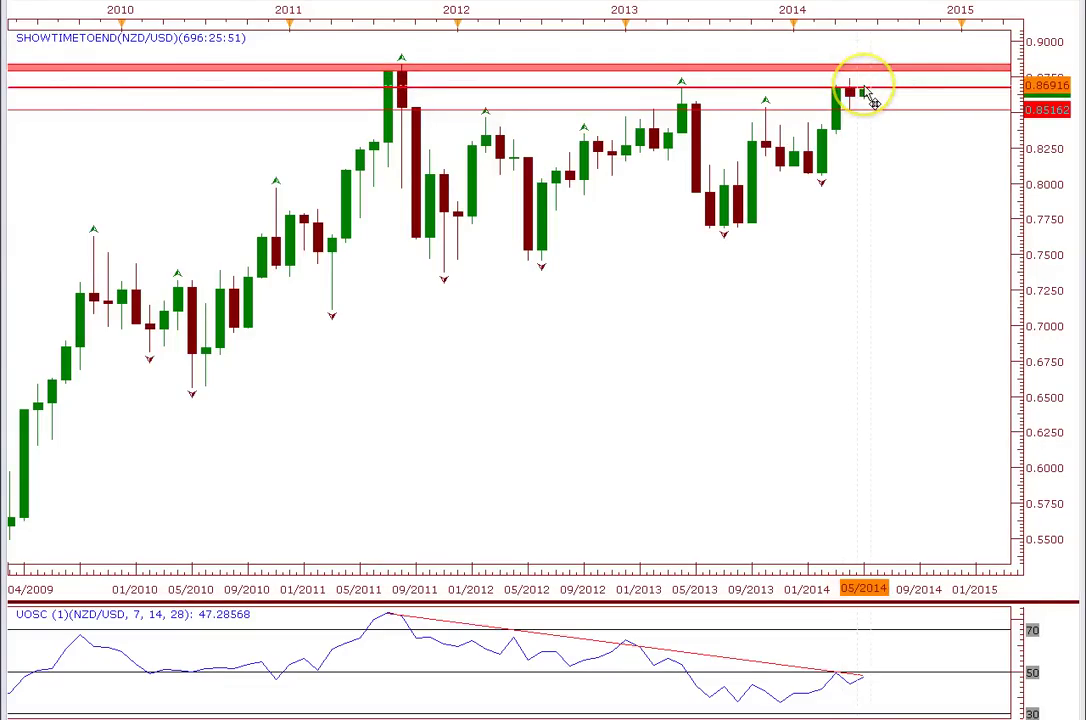
drag(867, 92, 848, 72)
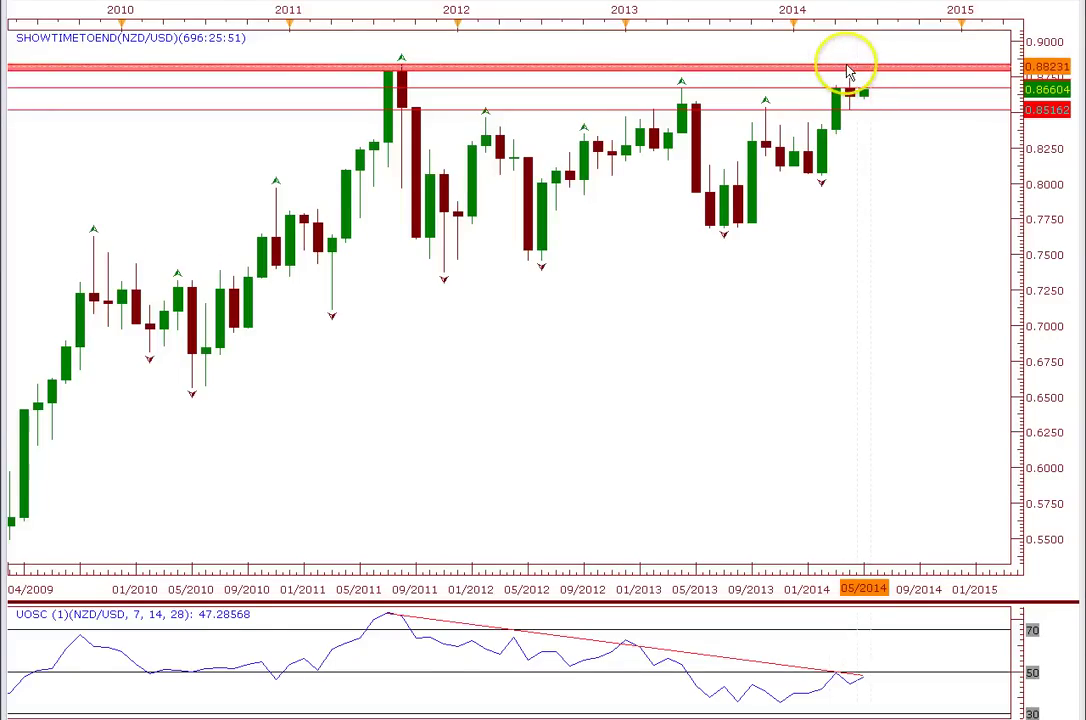
scroll(847, 71, up, 1)
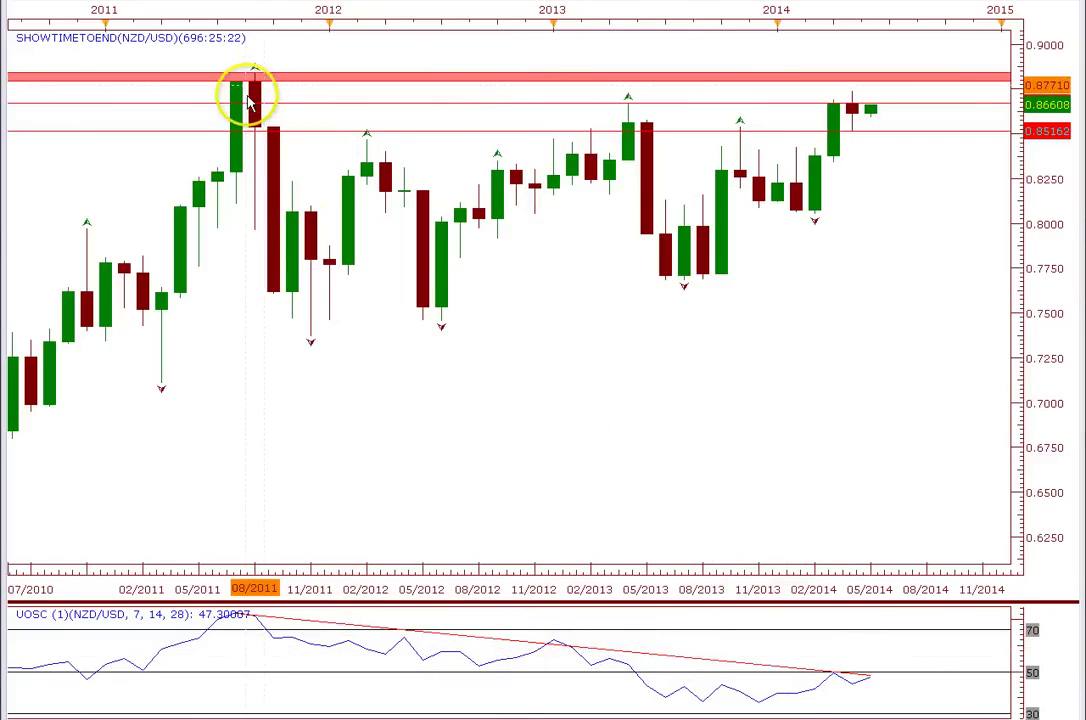
click(866, 72)
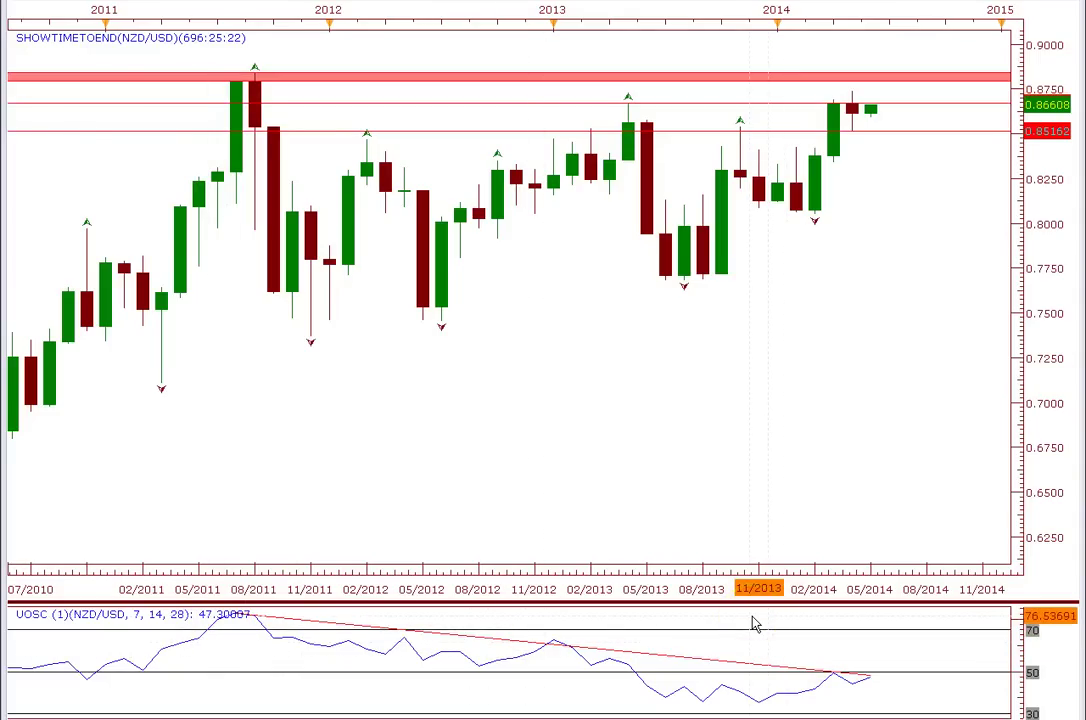
click(765, 531)
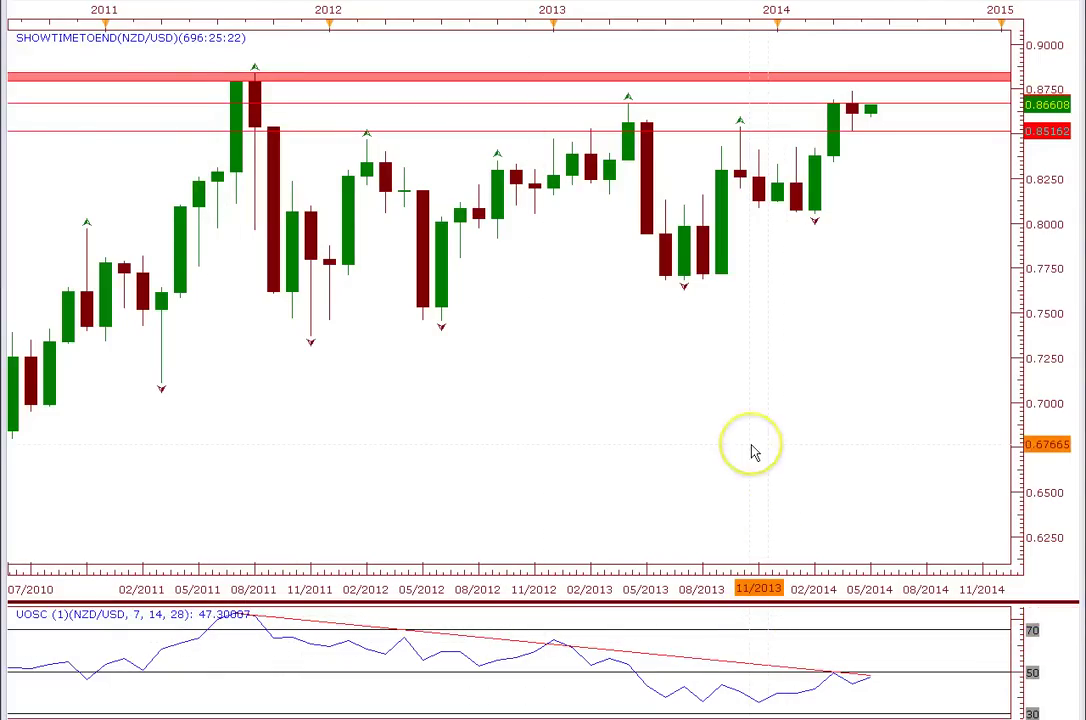
Step: Change the NZD/USD chart's timeframe to 1 Day
scroll(754, 448, down, 2)
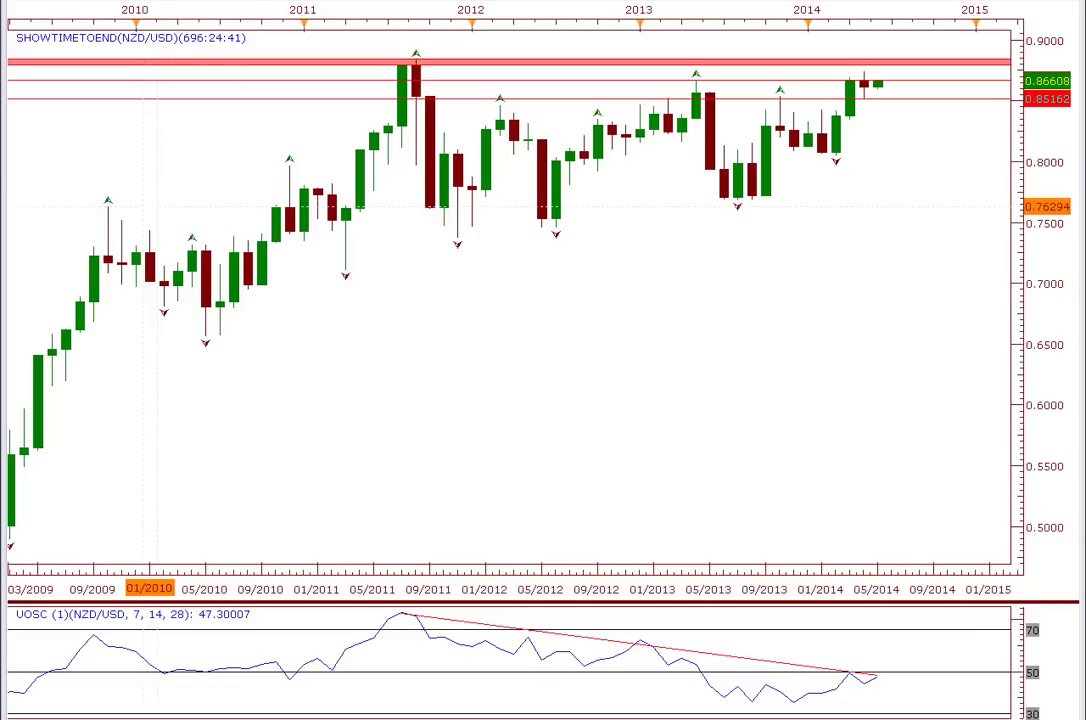
click(172, 2)
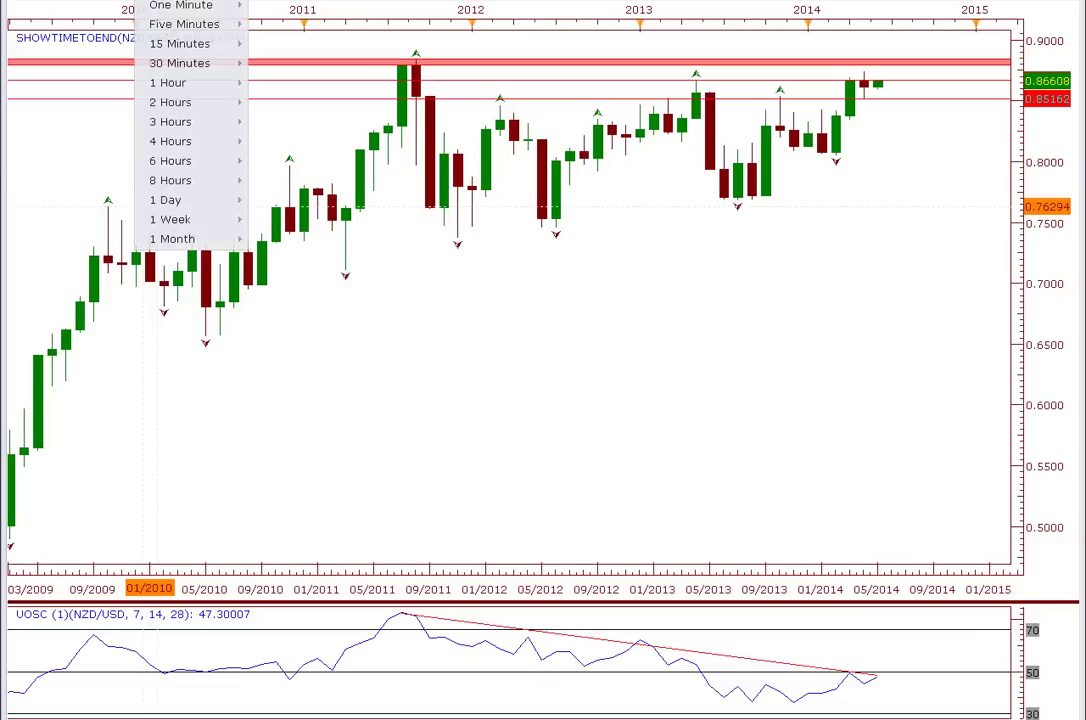
click(172, 203)
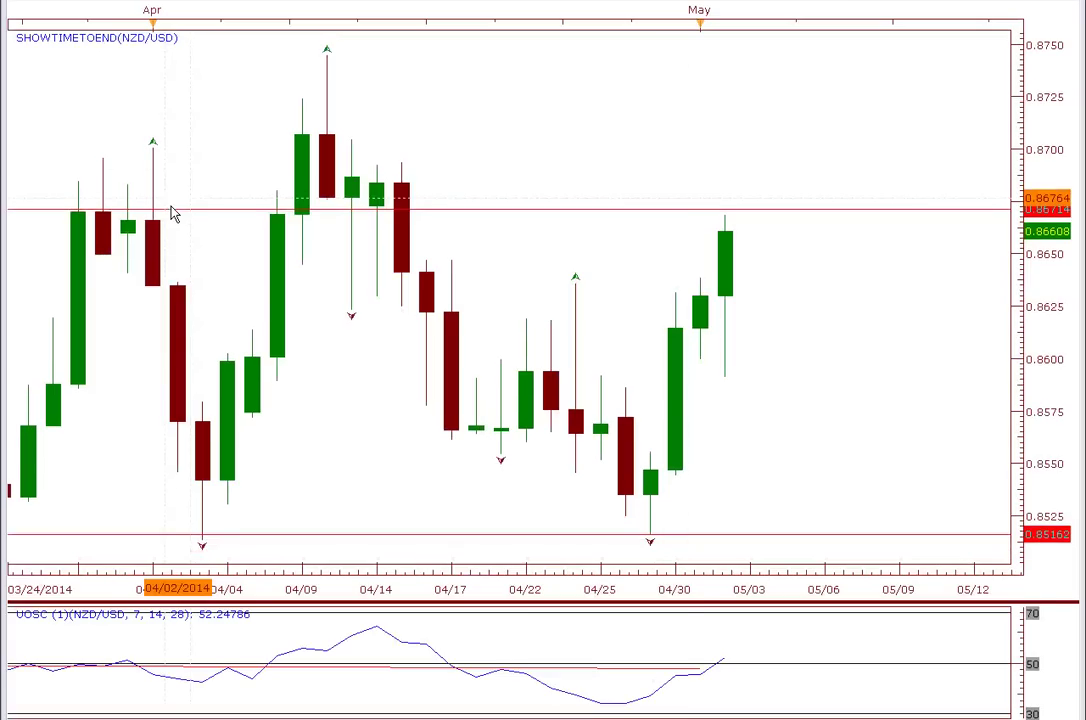
Step: Extend the daily chart's history back to February 2014 and compress its price scale to include the red resistance zone above 0.8800
click(665, 171)
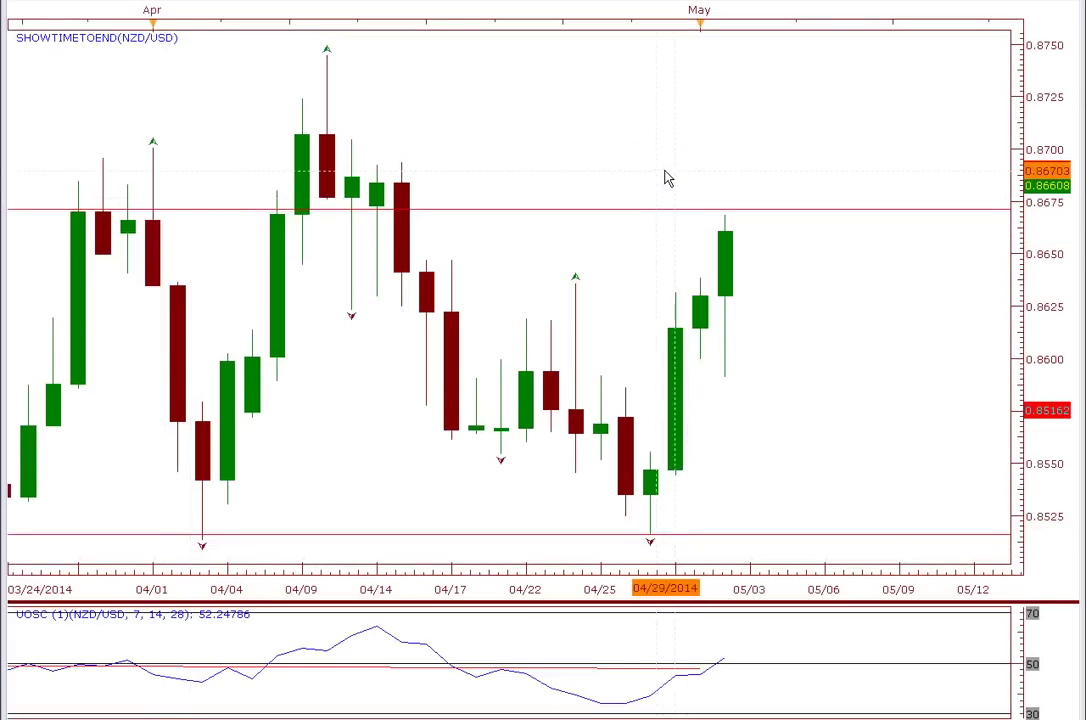
scroll(668, 178, down, 1)
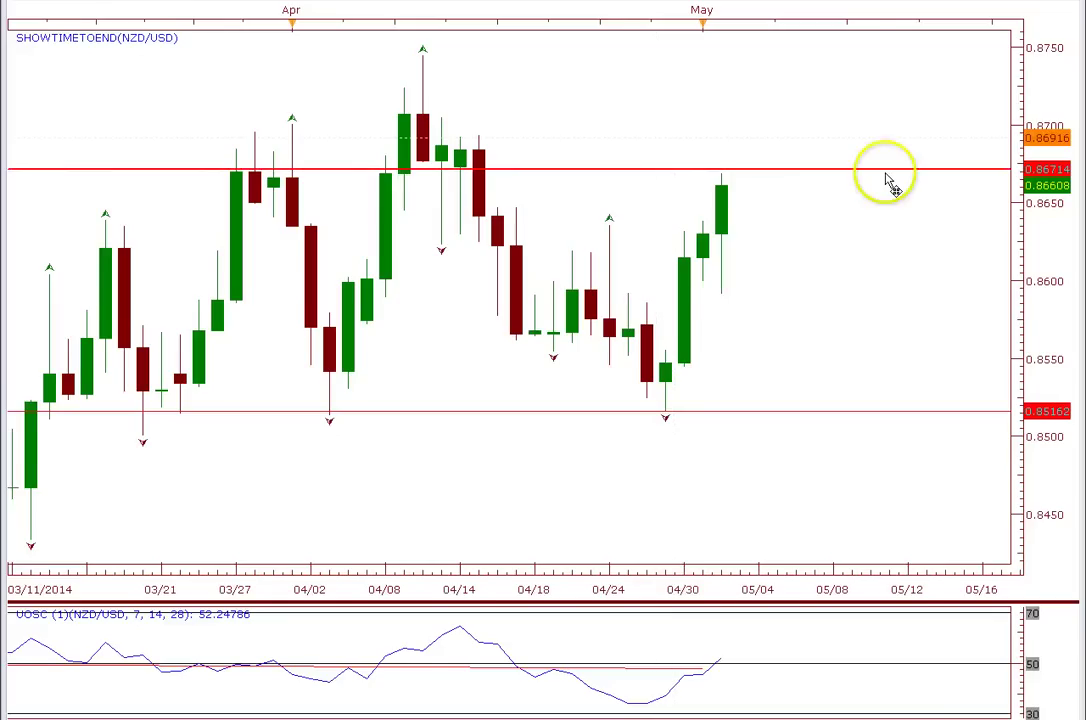
scroll(890, 182, down, 1)
scroll(890, 182, down, 1)
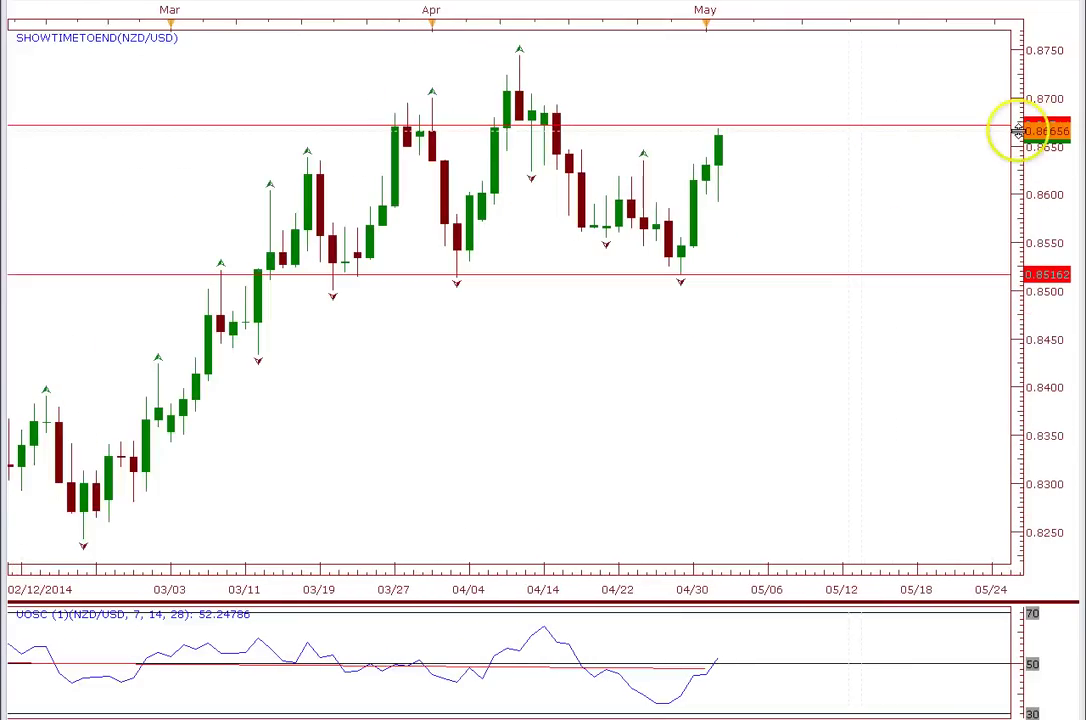
drag(1018, 130, 1018, 230)
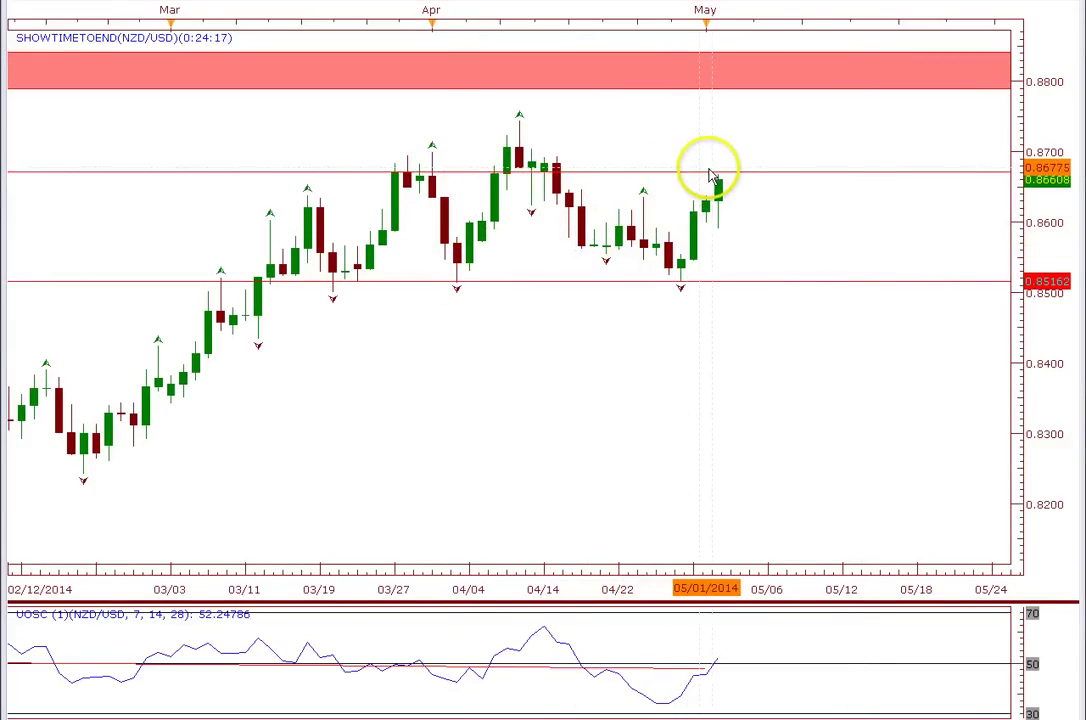
Step: Examine the daily price action around the 0.86714 line, the April high and the red resistance zone above 0.8800
mouse_move(710, 175)
mouse_down()
mouse_move(606, 179)
mouse_move(745, 180)
mouse_up()
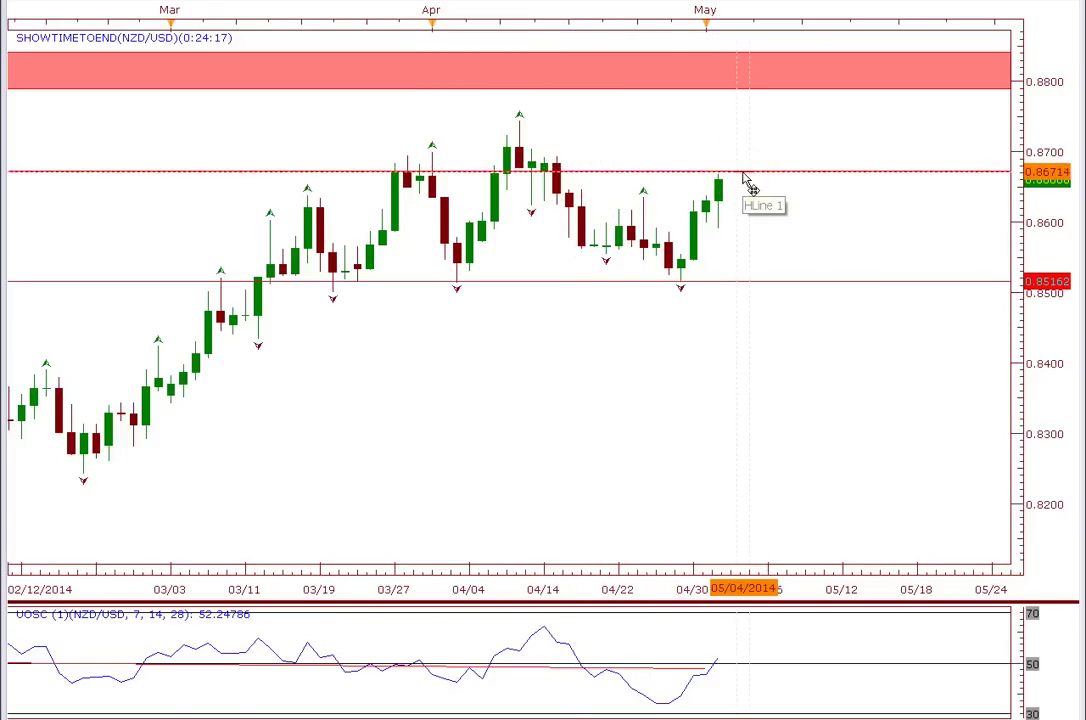
drag(745, 180, 714, 208)
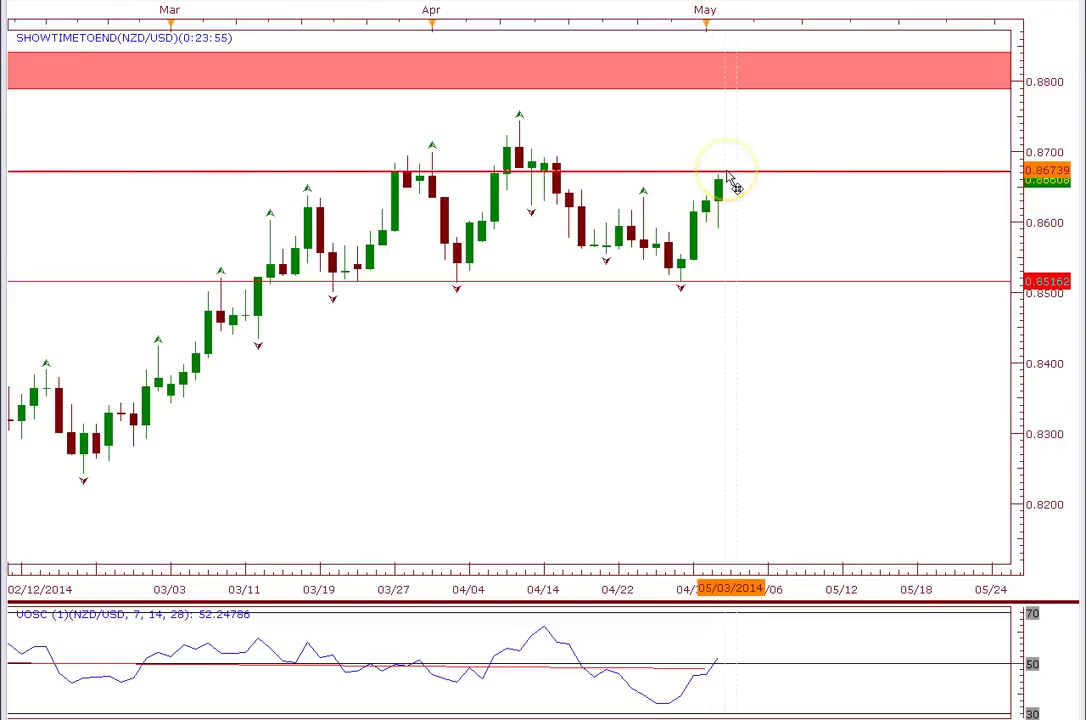
drag(754, 175, 810, 85)
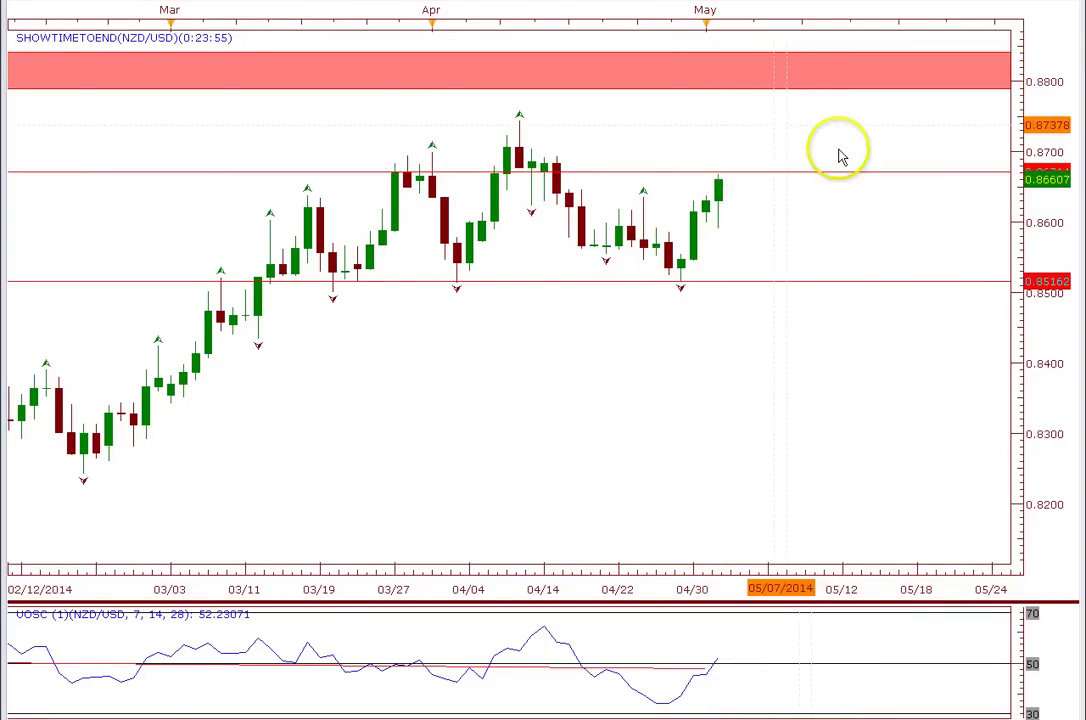
scroll(839, 158, down, 1)
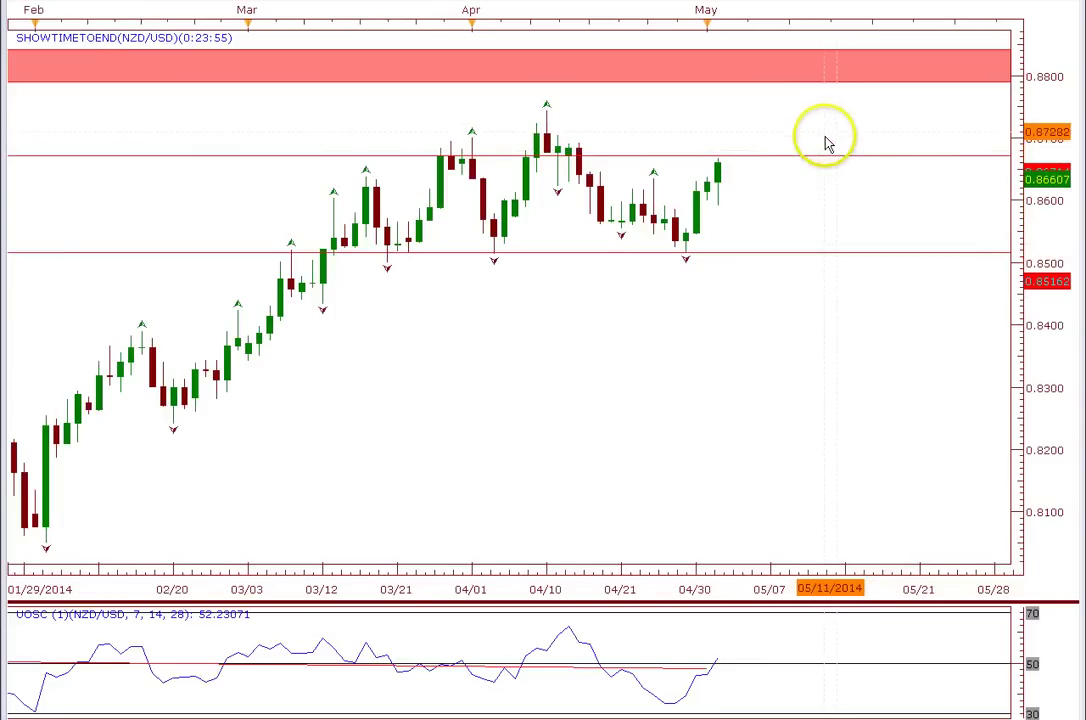
scroll(826, 140, up, 2)
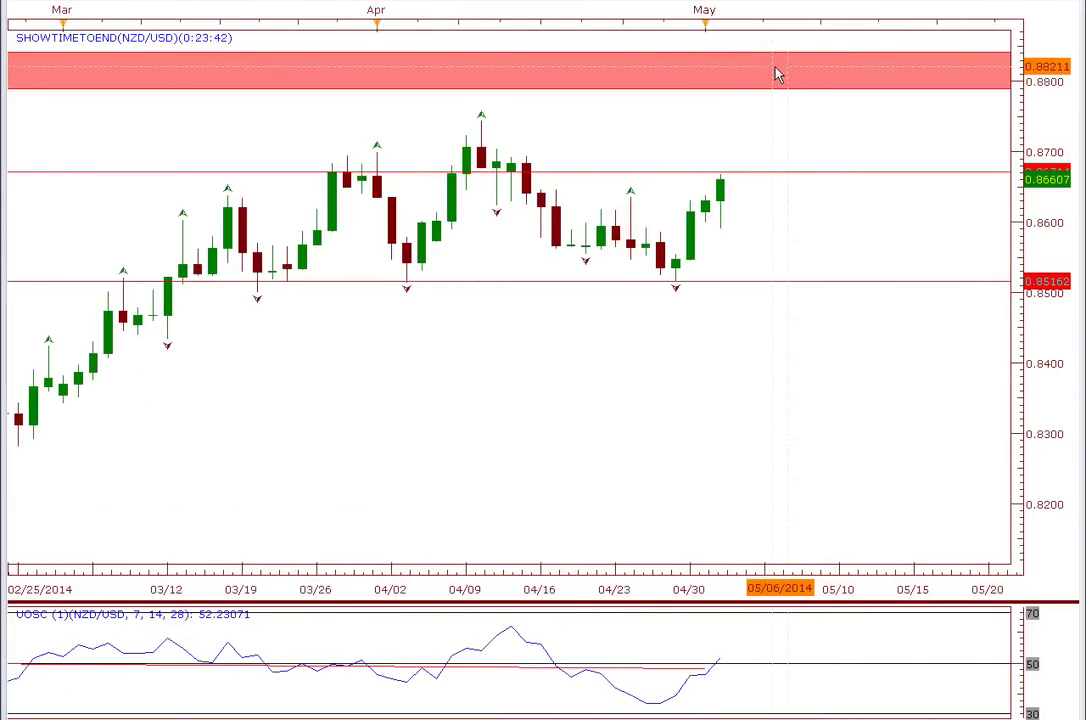
click(699, 63)
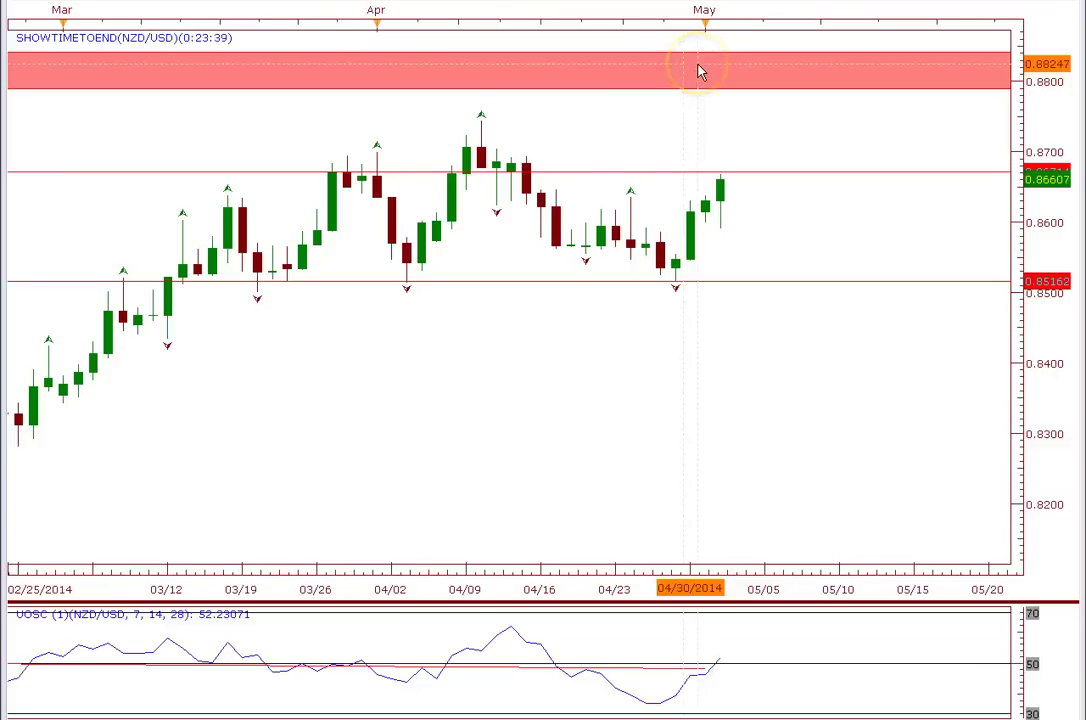
click(797, 53)
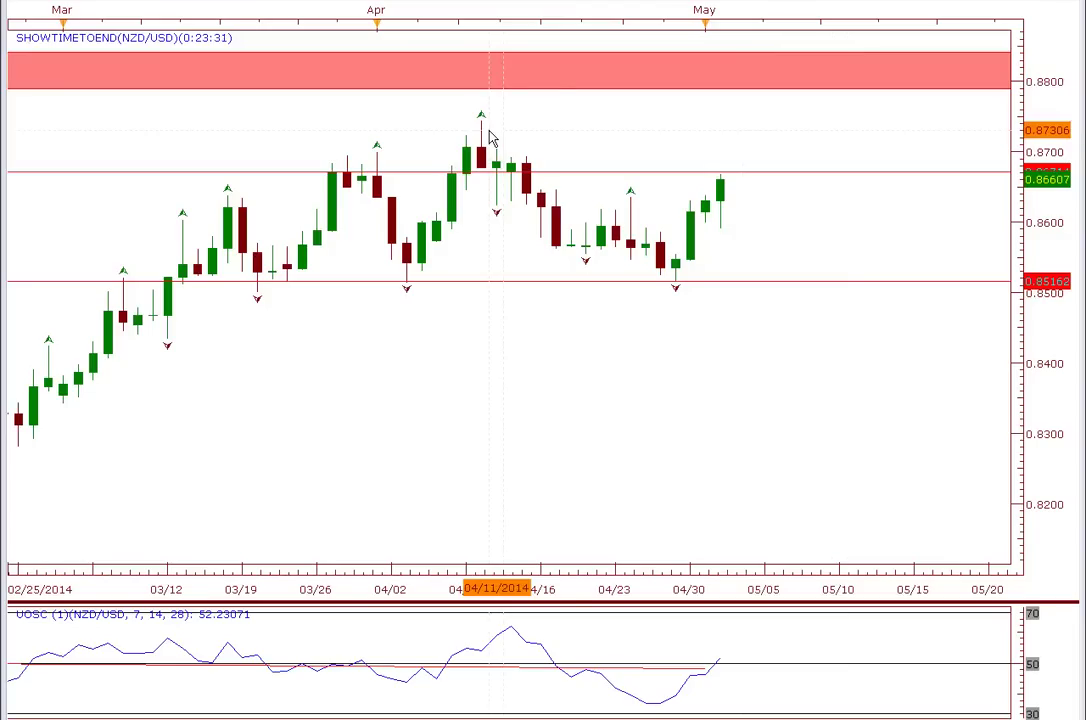
click(535, 110)
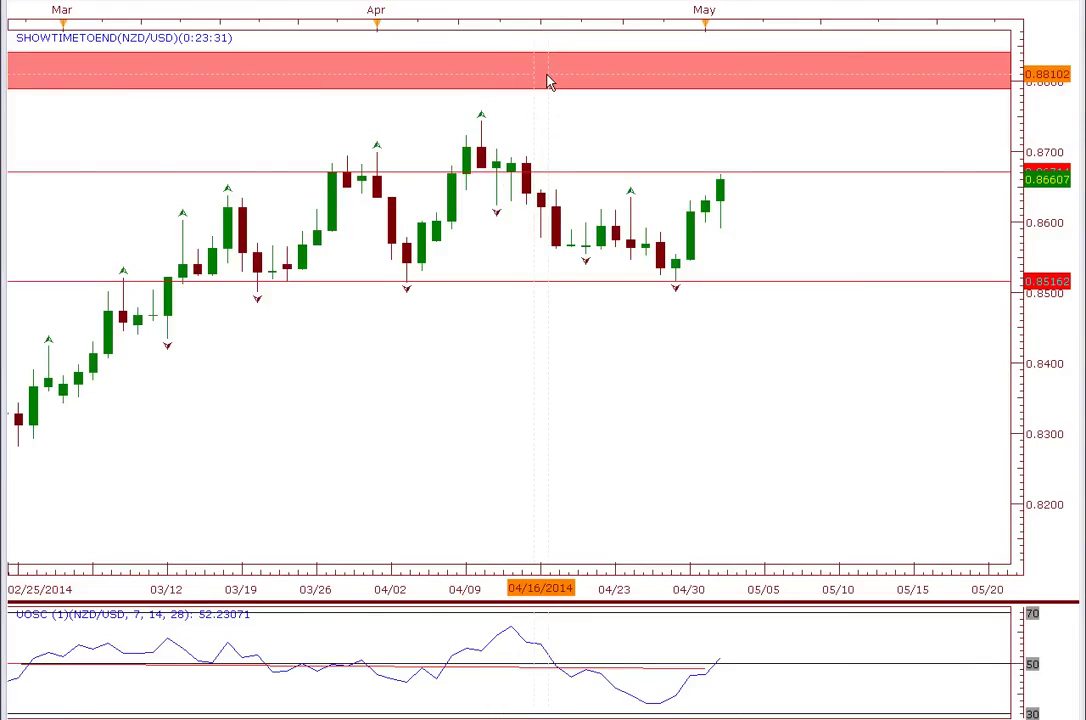
click(566, 68)
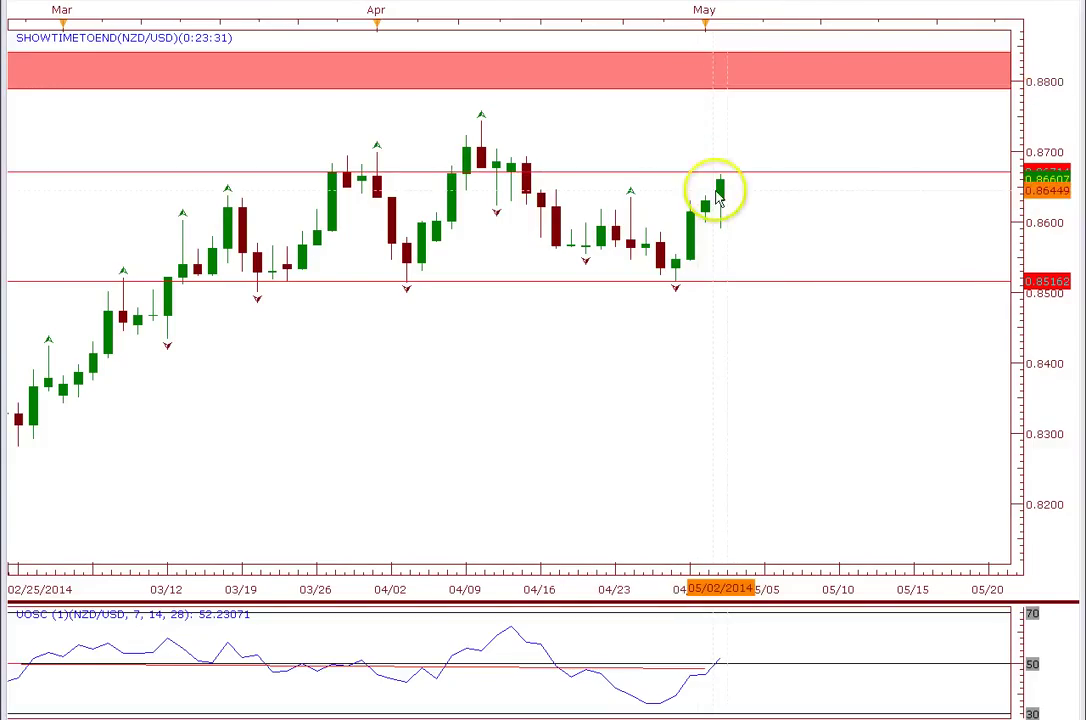
click(719, 79)
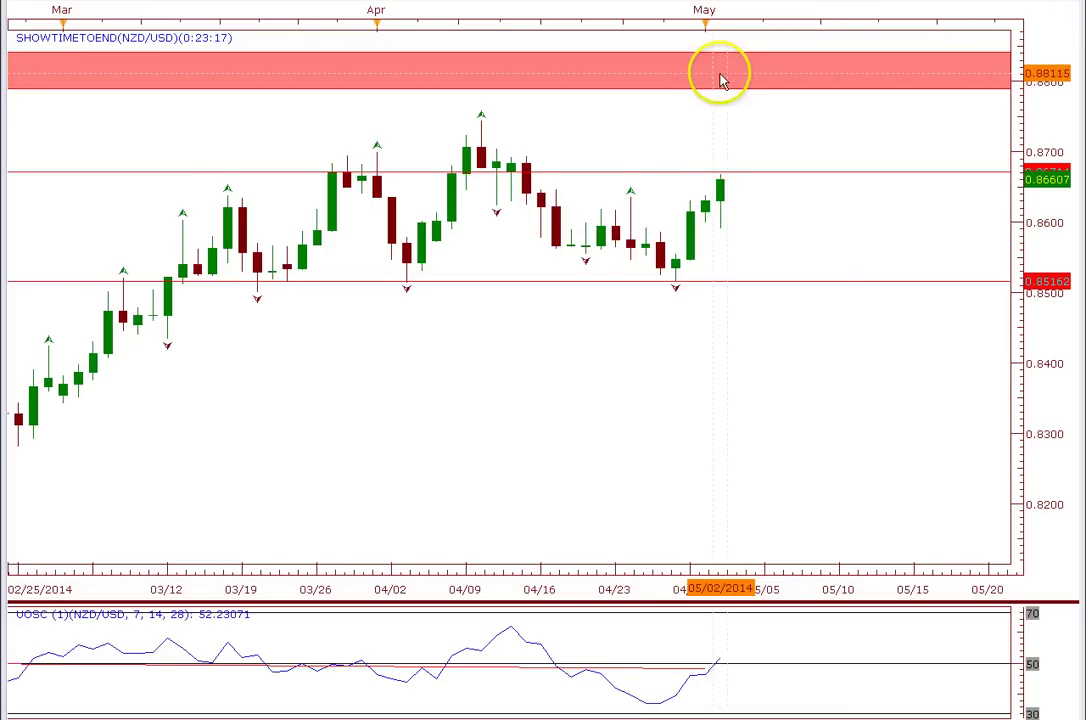
drag(724, 67, 700, 112)
scroll(698, 105, down, 1)
scroll(695, 100, down, 1)
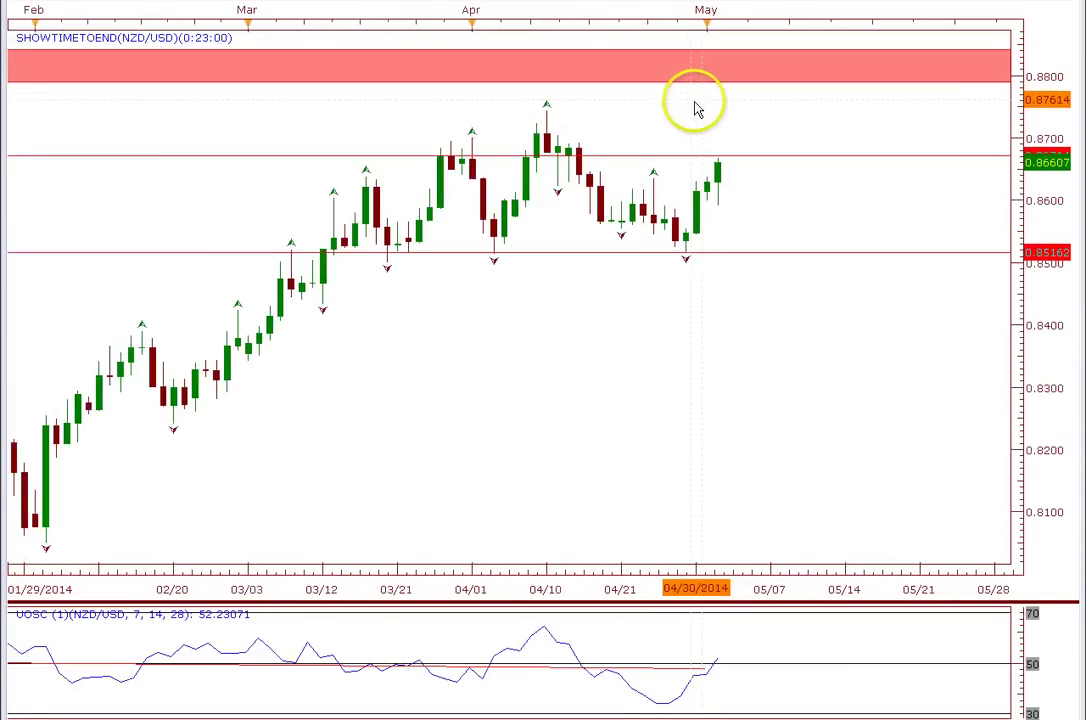
scroll(697, 108, down, 2)
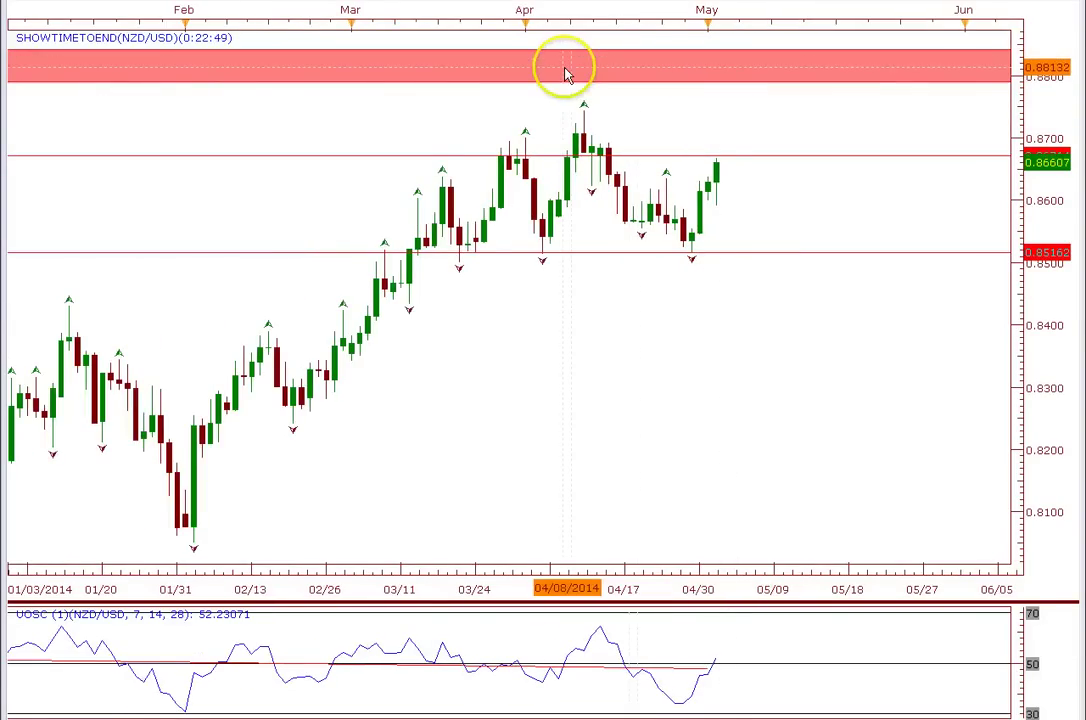
drag(565, 75, 648, 88)
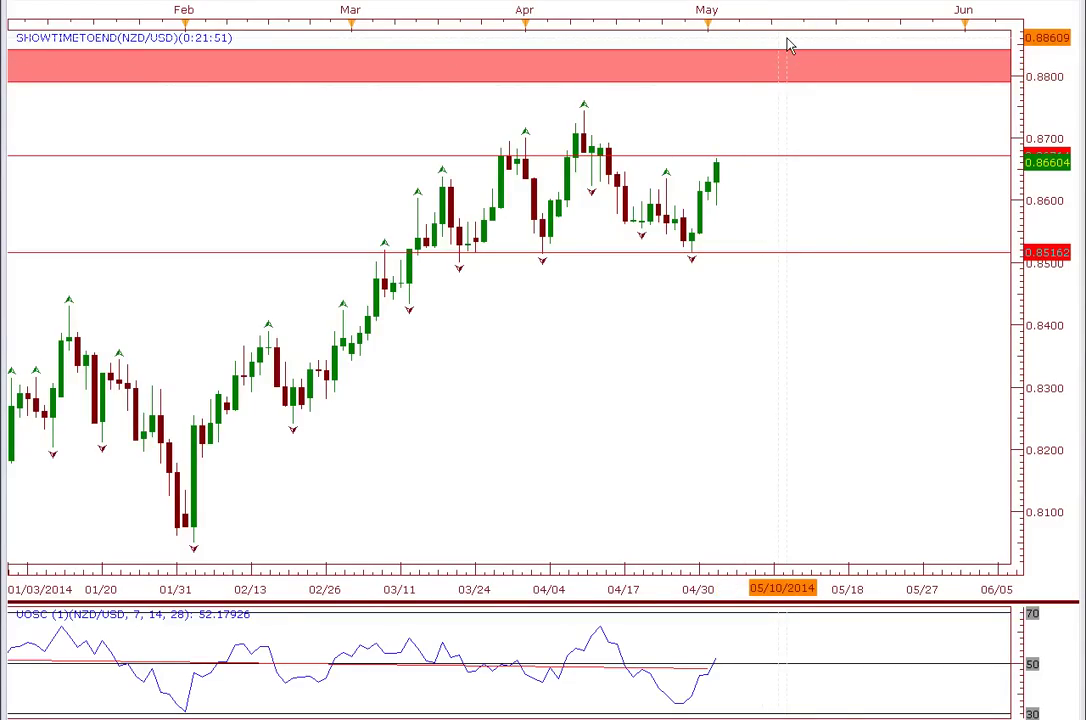
click(788, 48)
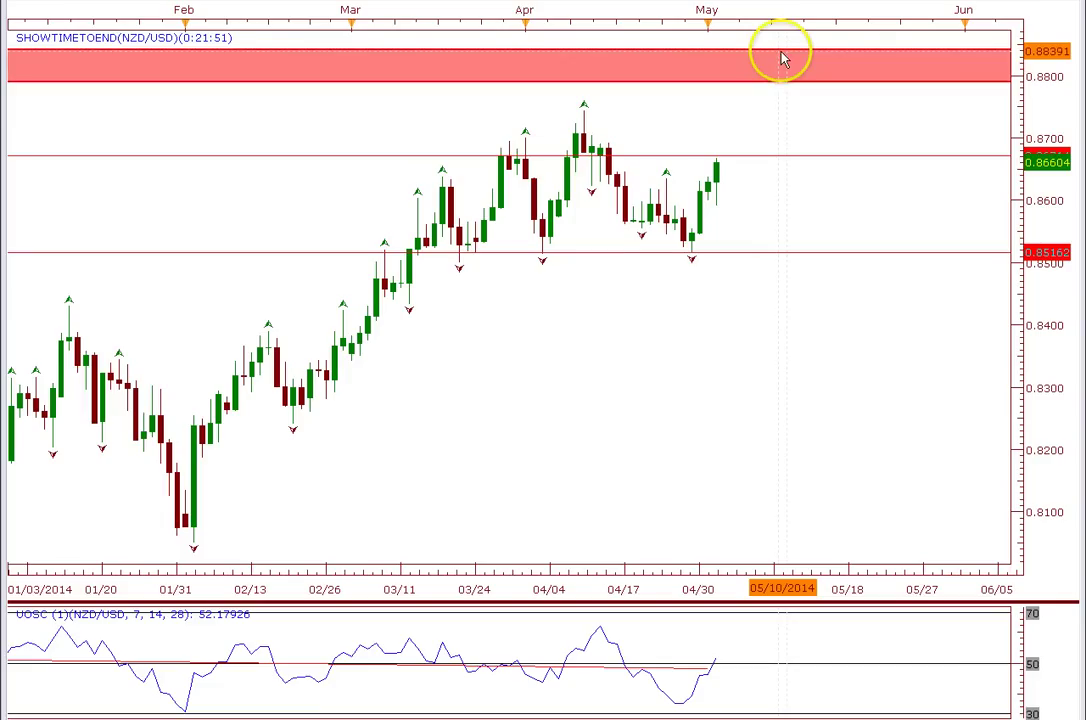